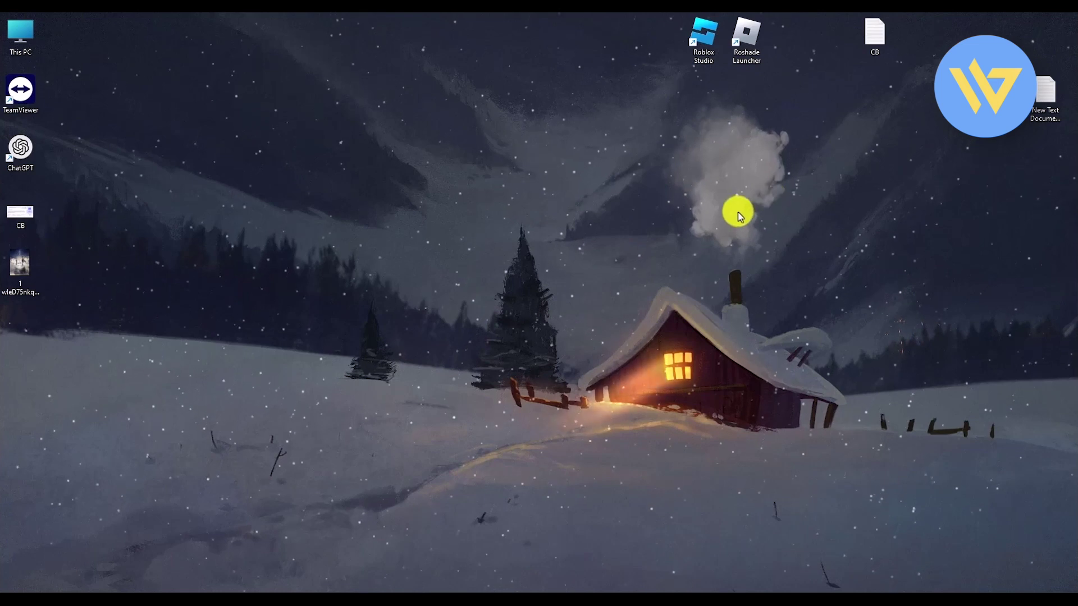
# Step: Maximize the Coinbase browser window and start a Buy & Sell from the header
pyautogui.click(635, 585)
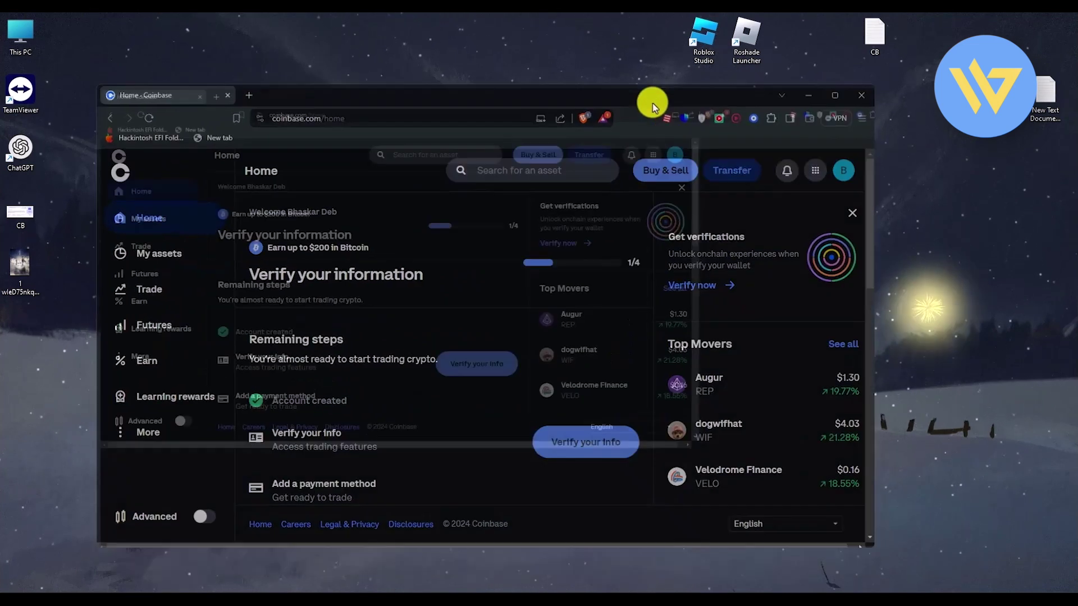
pyautogui.doubleClick(652, 105)
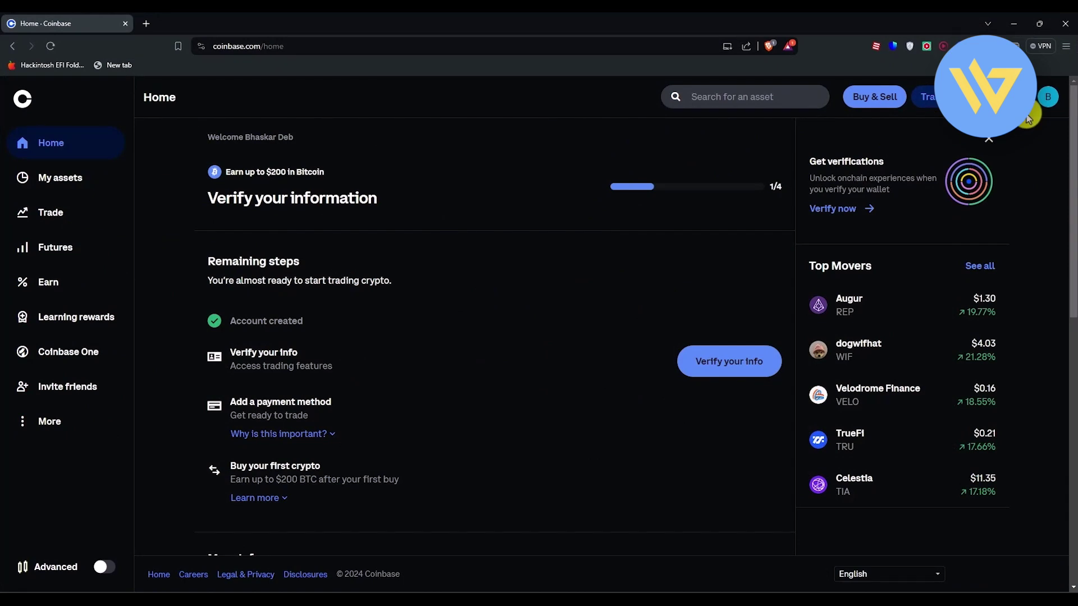
pyautogui.click(866, 97)
# Step: Go to the Trade page asset list and start buying Bitcoin, which prompts for verification
pyautogui.click(600, 104)
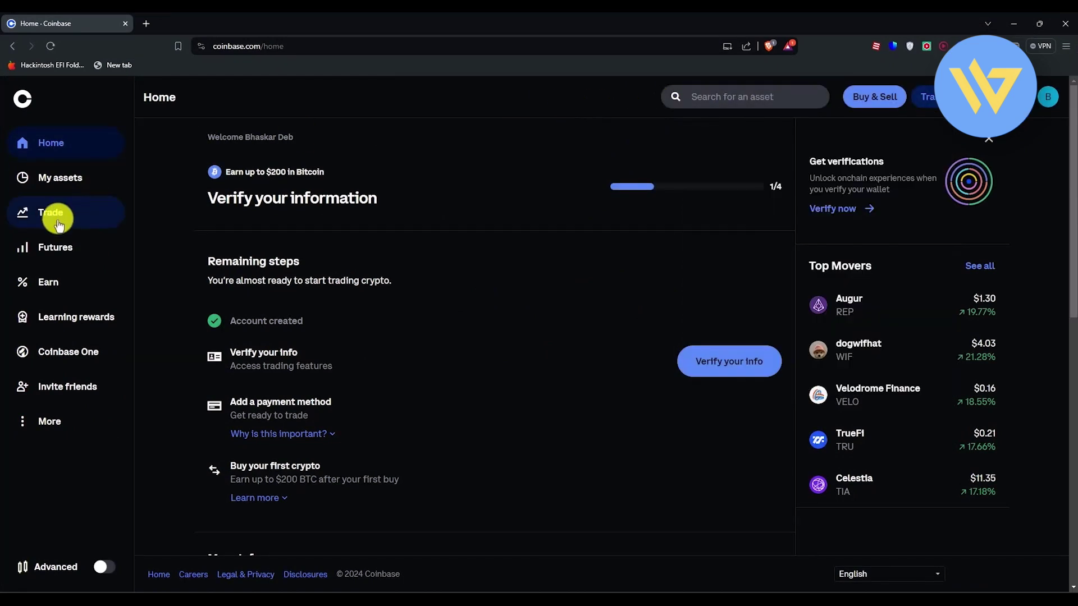
pyautogui.click(52, 213)
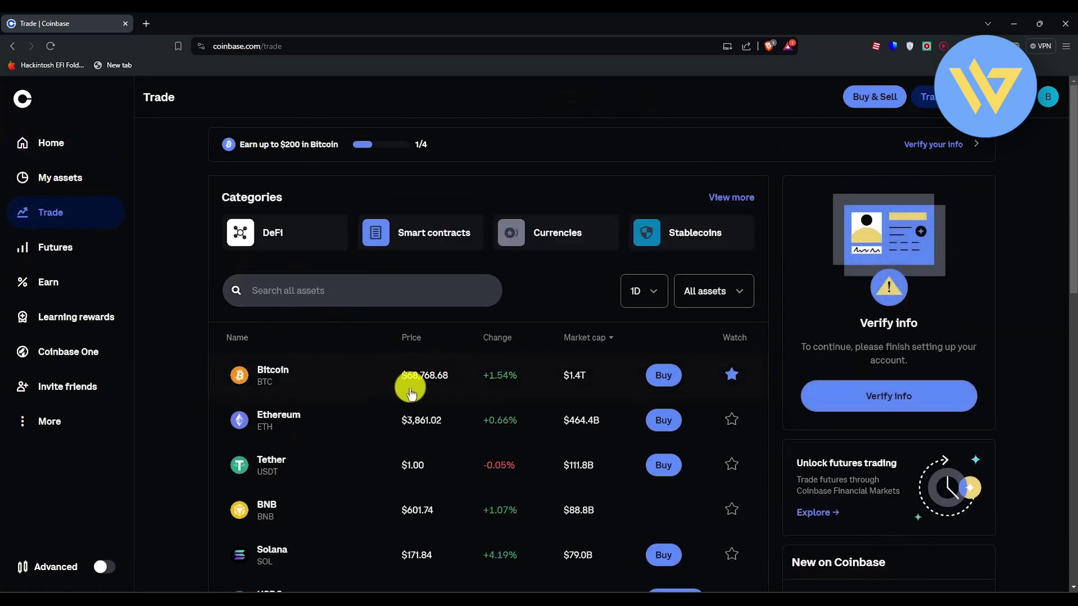
pyautogui.click(663, 379)
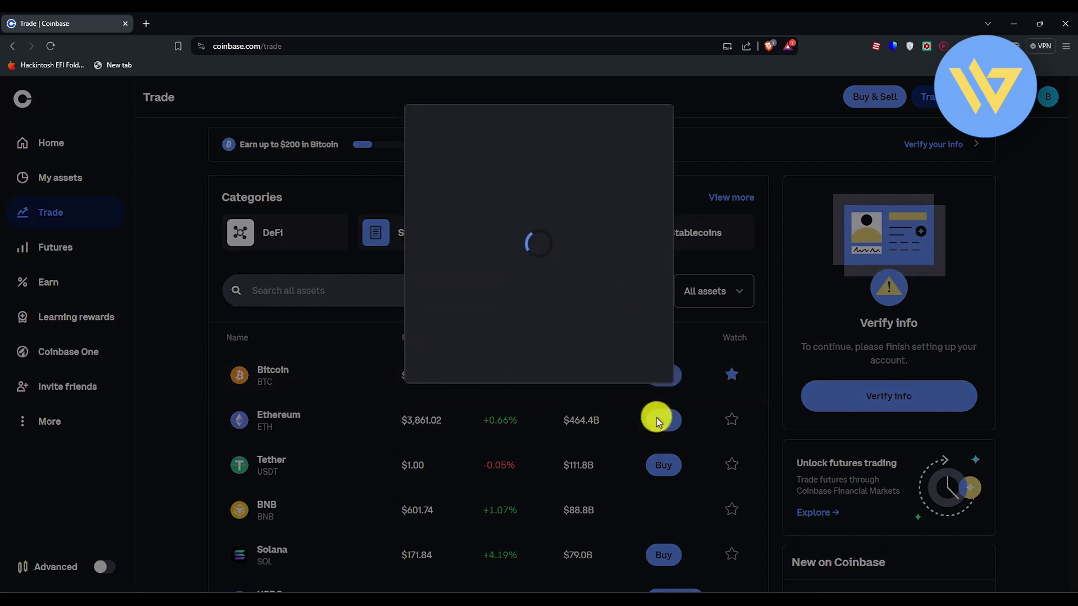
# Step: Dismiss the verification prompt and view the My assets page with $0.00 balances
pyautogui.click(735, 263)
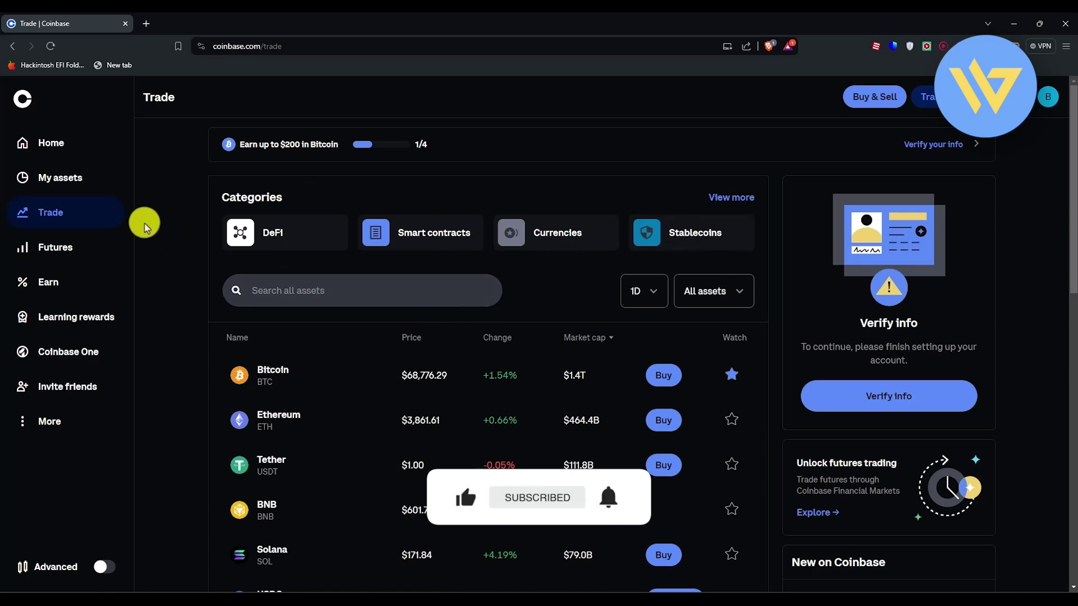
pyautogui.click(91, 177)
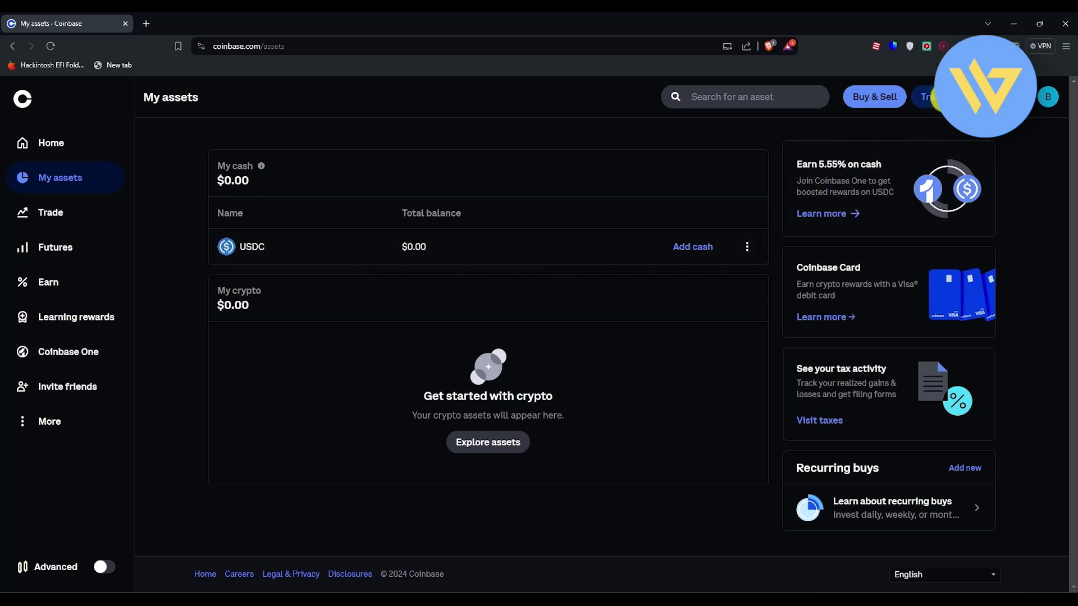
# Step: From Transfer choose Send crypto, close its verification panel, then show the receive addresses
pyautogui.click(936, 96)
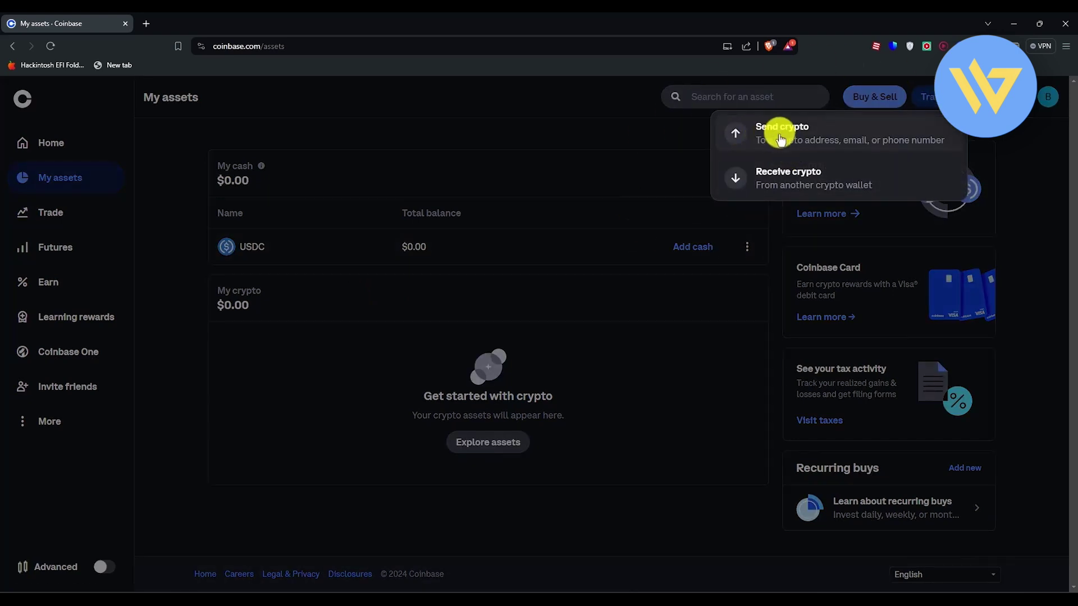
pyautogui.click(781, 140)
pyautogui.click(654, 220)
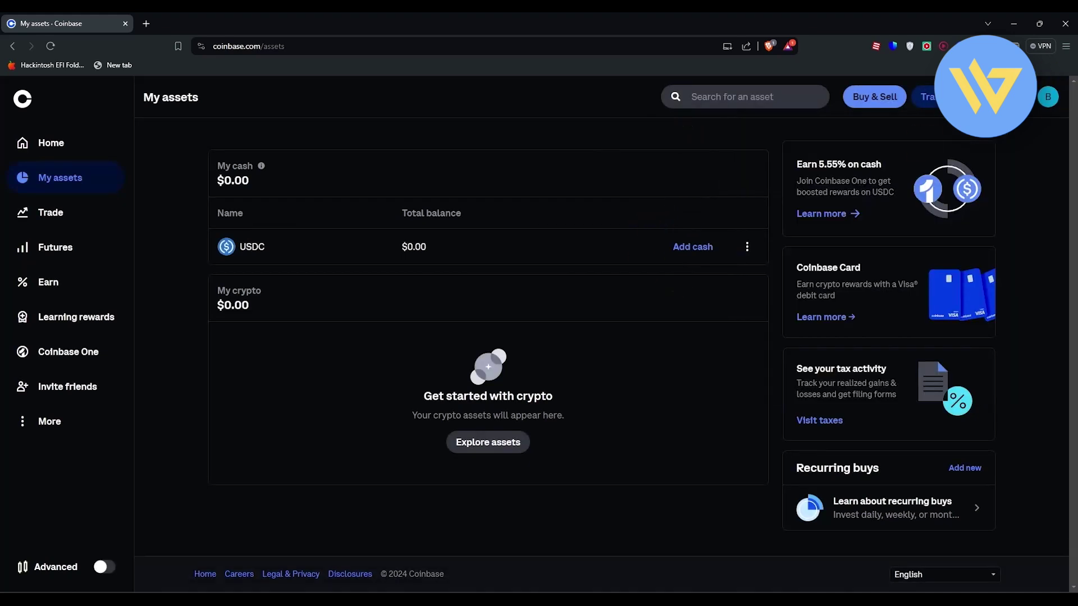
pyautogui.click(960, 45)
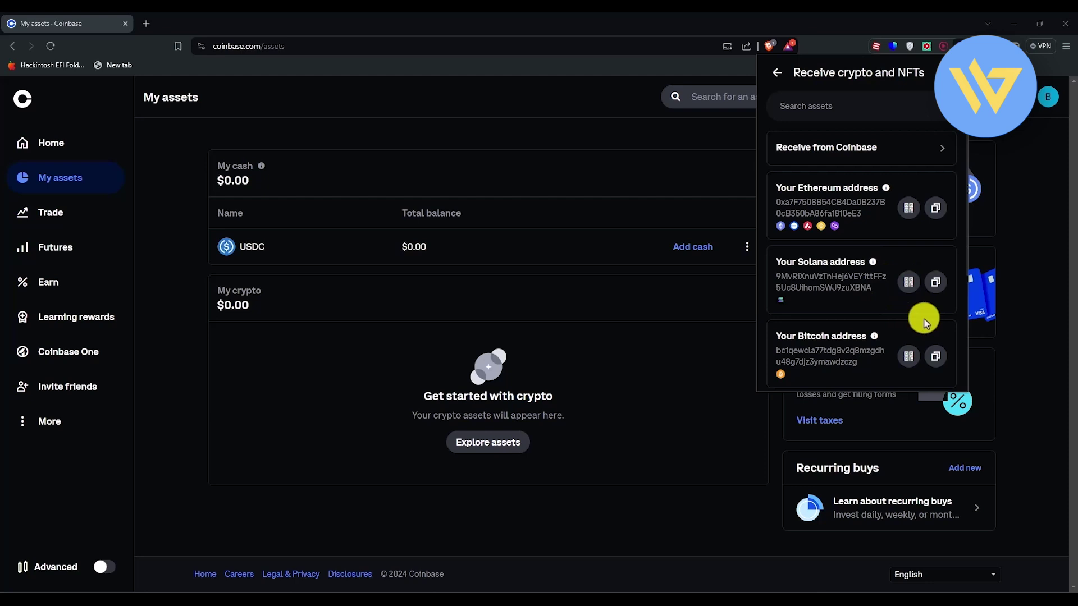
pyautogui.click(893, 49)
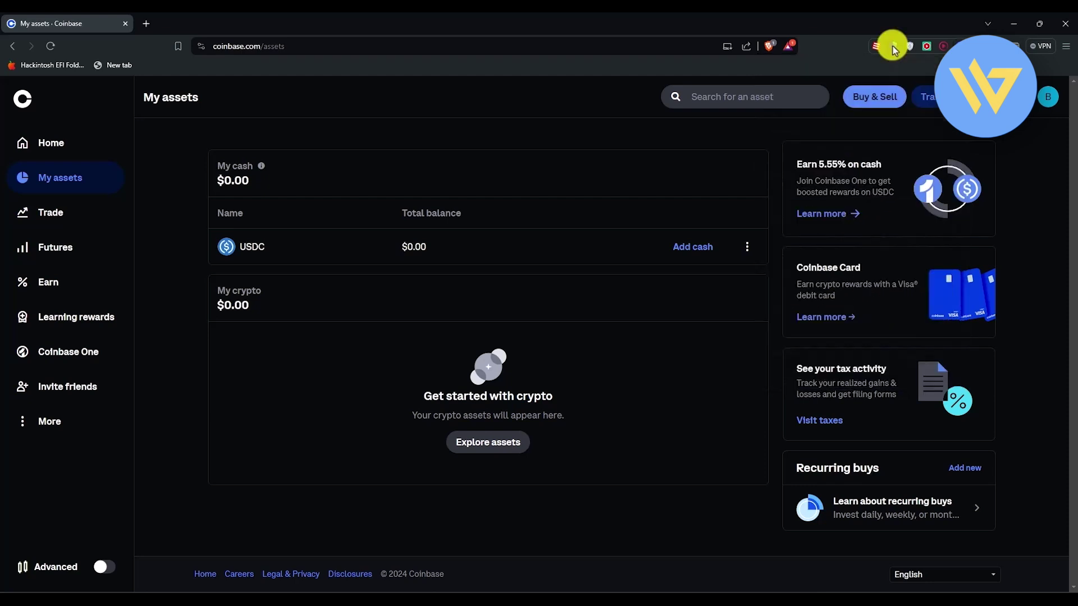